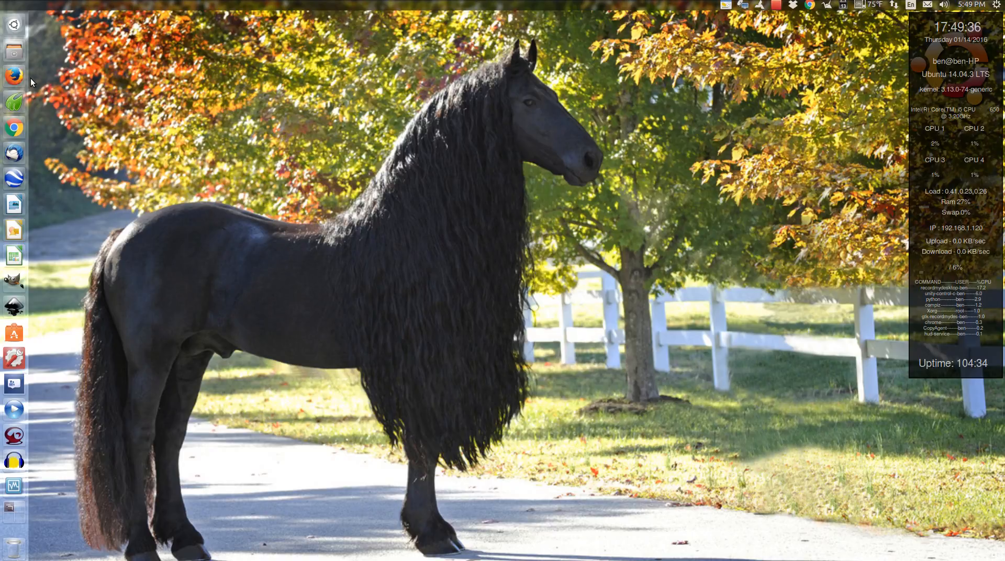
# Step: Open GIMP and swap the foreground and background colors so white is foreground and black is background
pyautogui.click(20, 284)
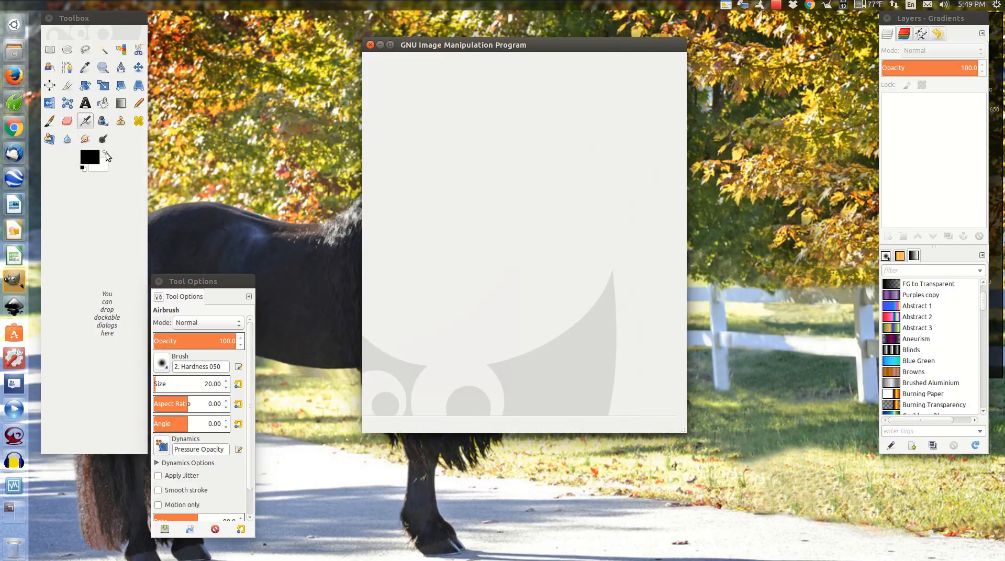
pyautogui.click(105, 153)
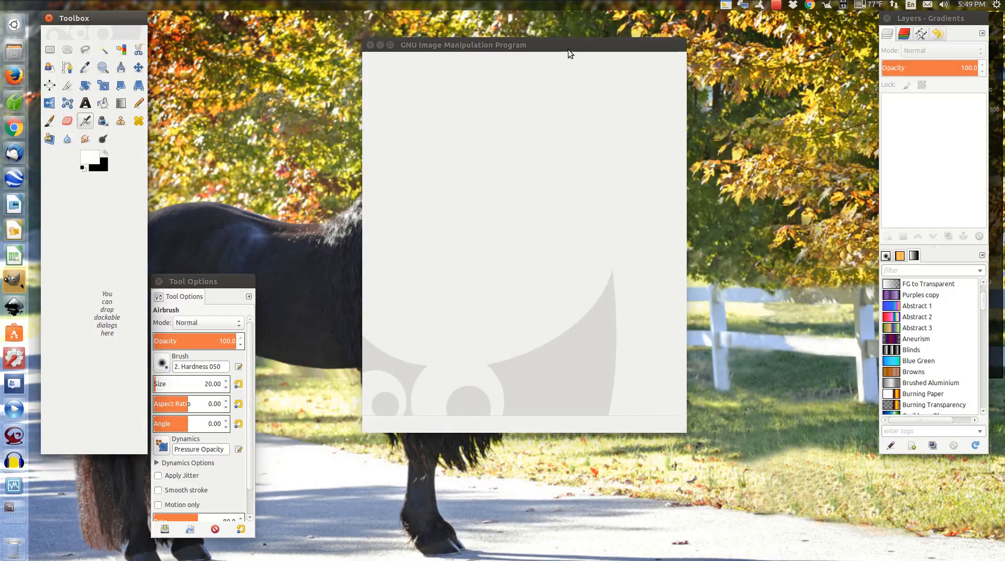
# Step: Create a new image from the 1600x1200 template
pyautogui.click(412, 45)
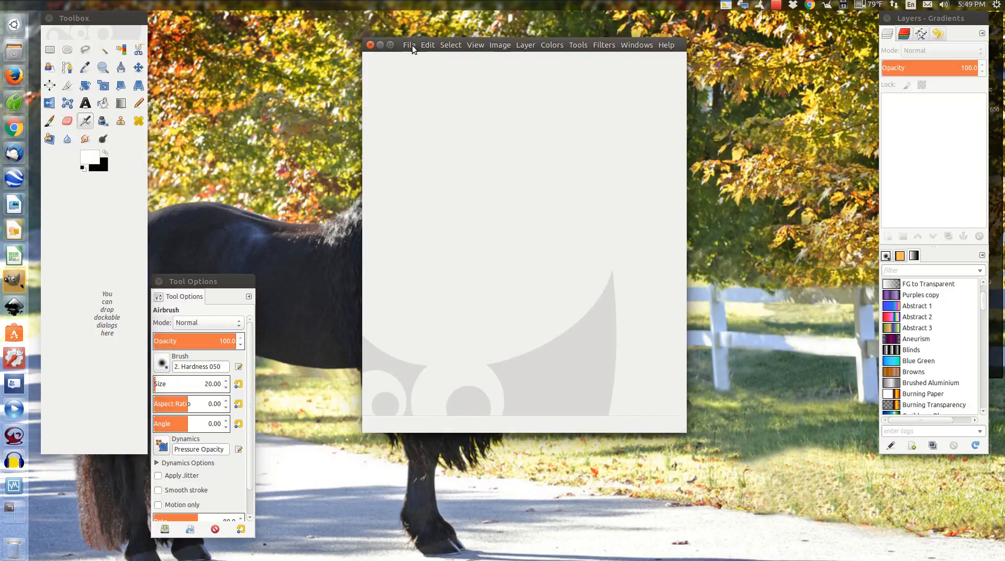
pyautogui.click(413, 45)
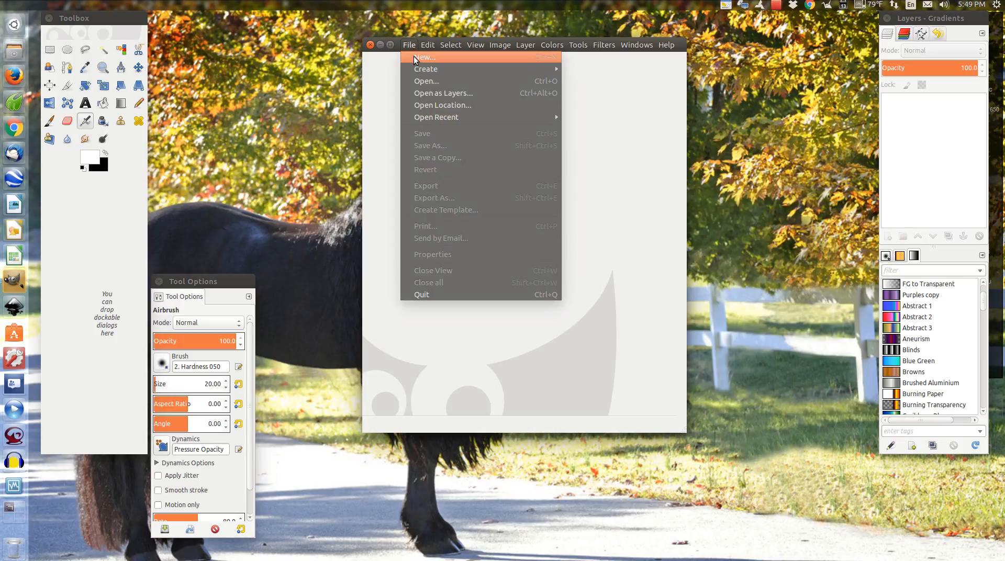
pyautogui.click(412, 57)
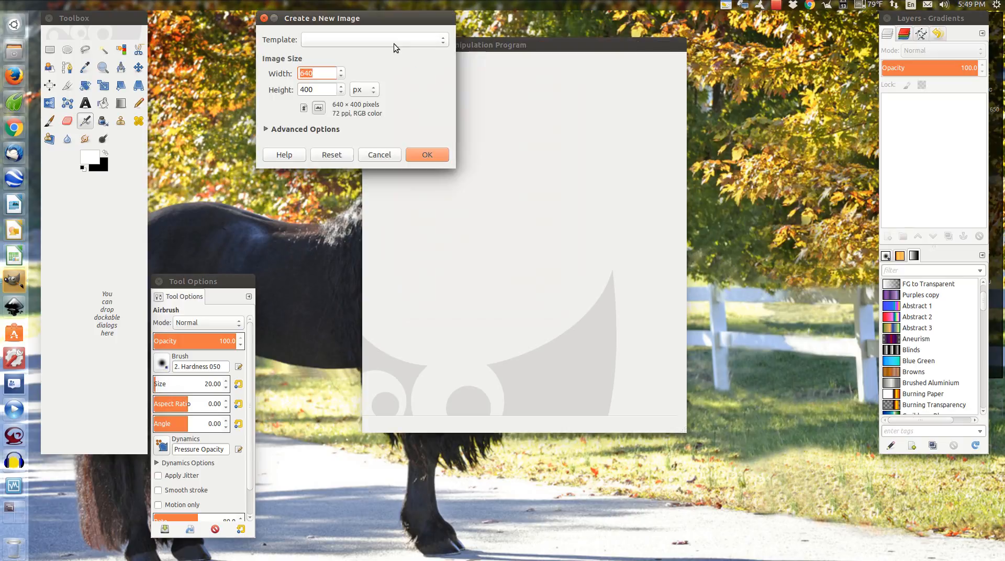
pyautogui.click(442, 43)
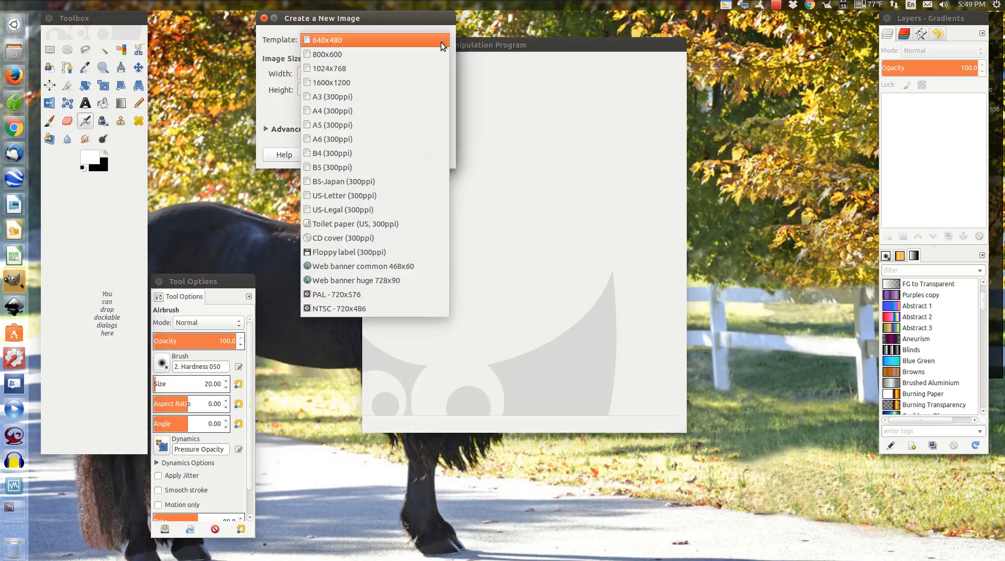
pyautogui.click(383, 82)
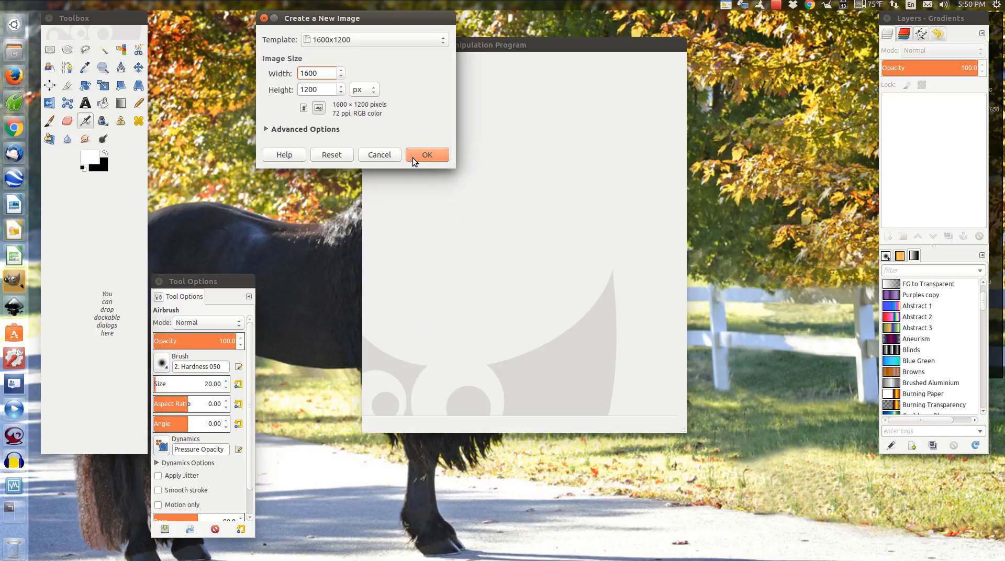
pyautogui.click(425, 155)
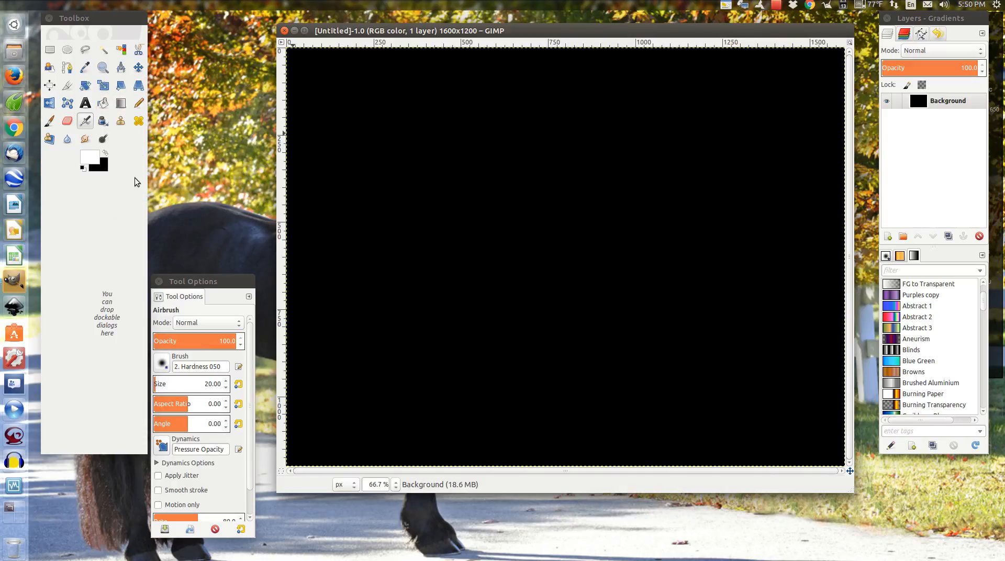
# Step: Activate the Text tool and choose the Herald Square NF font
pyautogui.click(85, 104)
pyautogui.moveTo(215, 281); pyautogui.dragTo(219, 251)
pyautogui.click(165, 295)
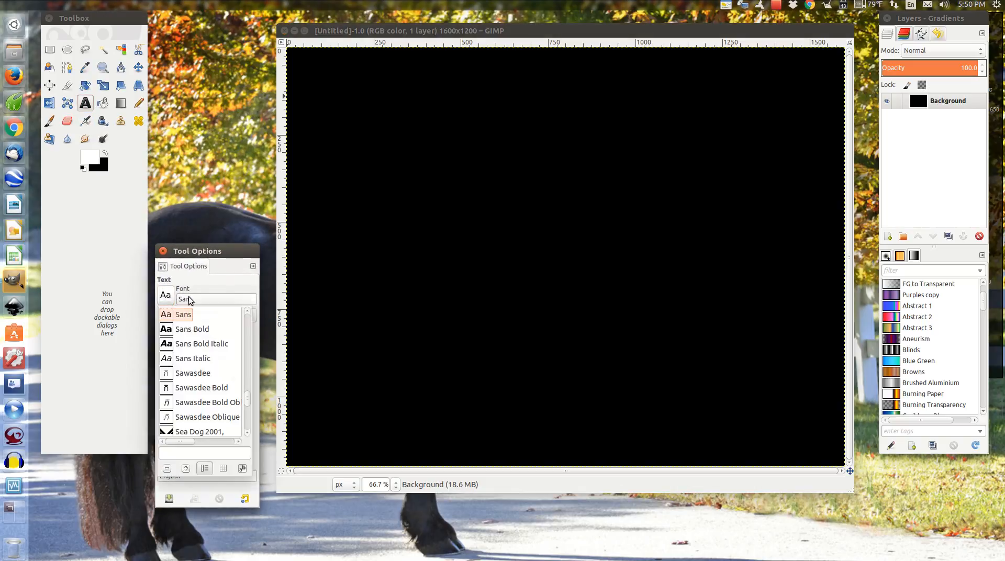
pyautogui.moveTo(246, 402); pyautogui.dragTo(248, 361)
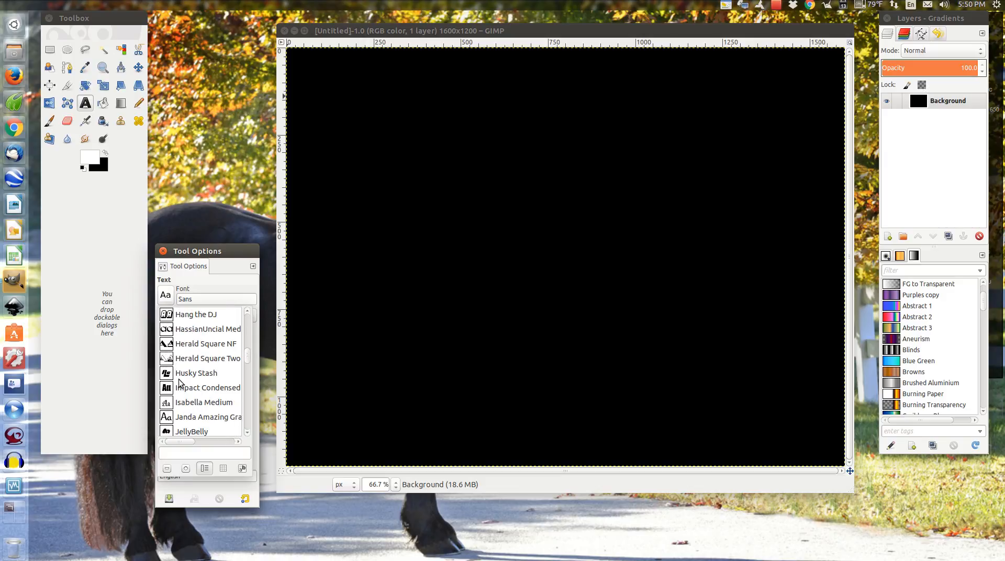
pyautogui.click(171, 345)
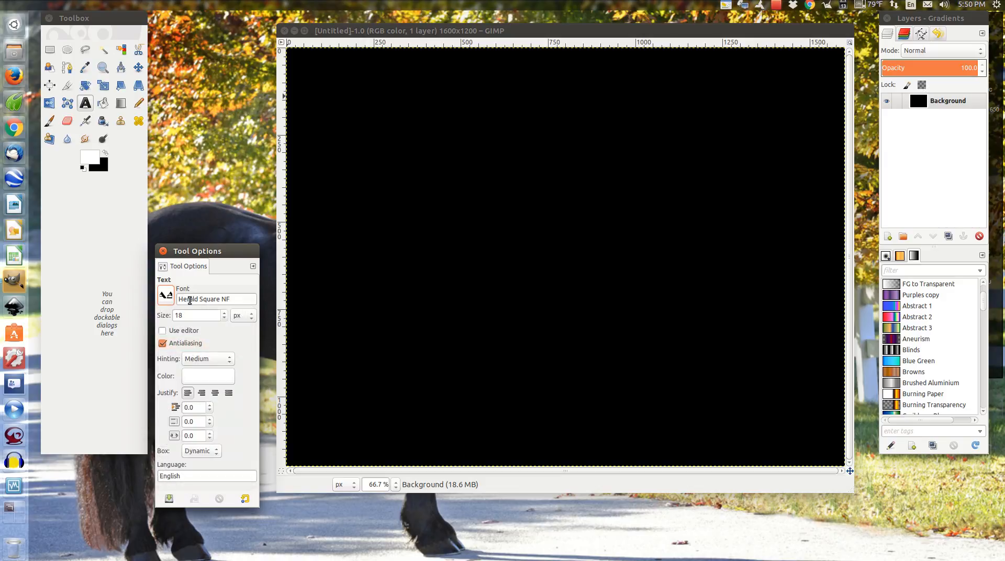
# Step: Set the text size to 190 px and the justification to centered
pyautogui.click(224, 312)
pyautogui.click(224, 312)
pyautogui.click(224, 319)
pyautogui.click(224, 319)
pyautogui.click(214, 393)
# Step: Draw a text box about 1397 × 921 px on the canvas and enter "Relic" with one blank line above it
pyautogui.moveTo(309, 107); pyautogui.dragTo(796, 427)
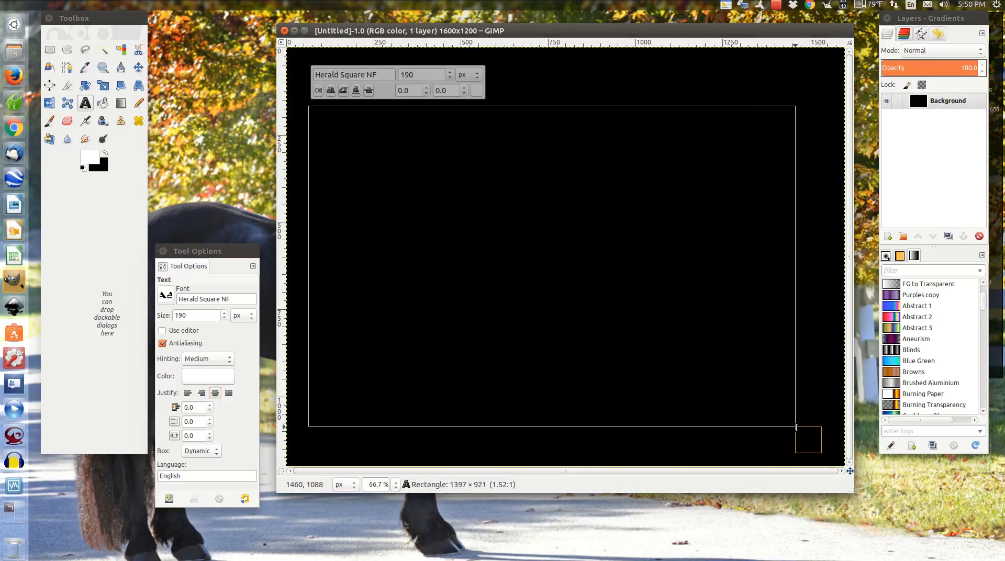
pyautogui.write('Relic')
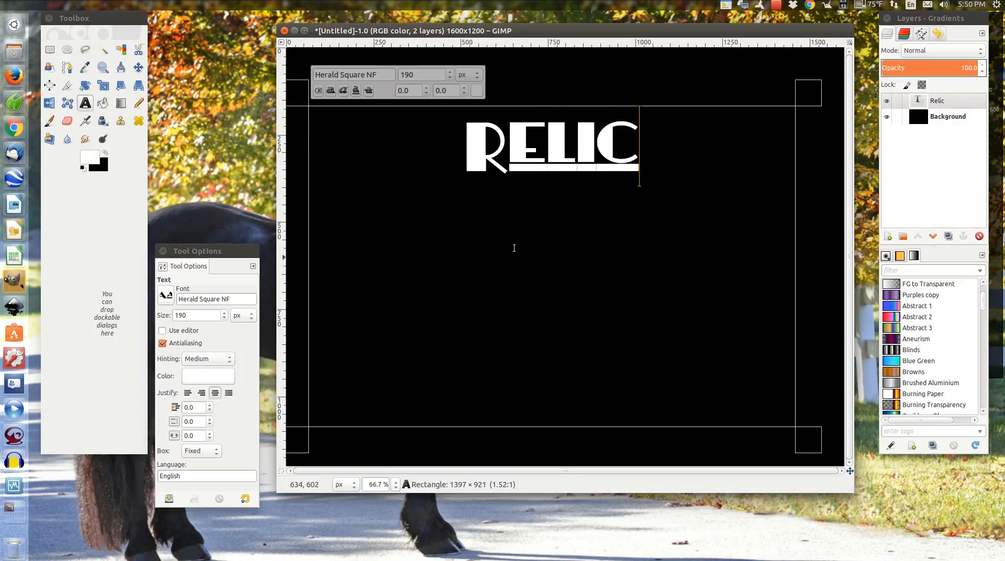
pyautogui.click(437, 156)
pyautogui.press('Return')
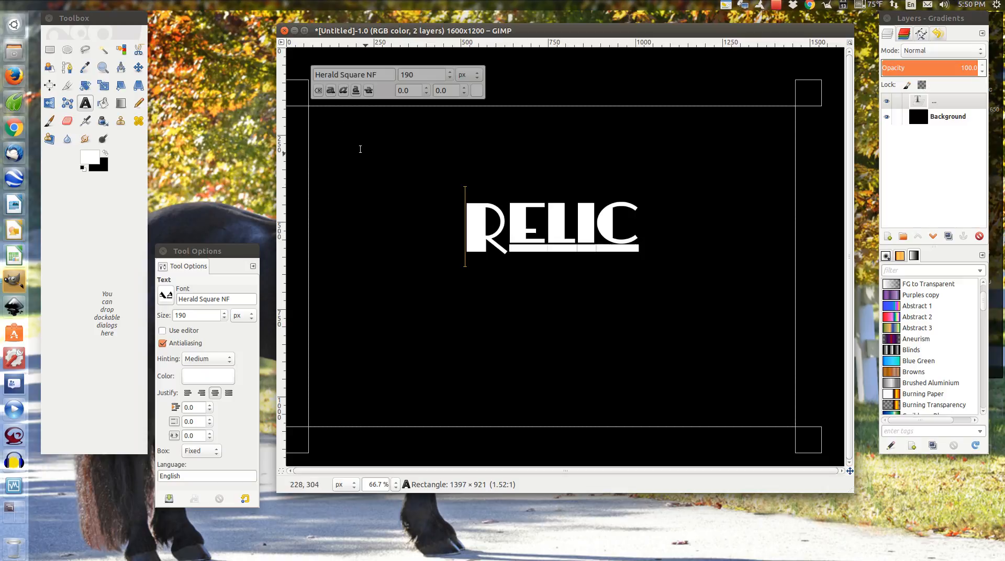
# Step: Make the whole word "Relic" italic
pyautogui.click(637, 241)
pyautogui.moveTo(637, 241); pyautogui.dragTo(453, 213)
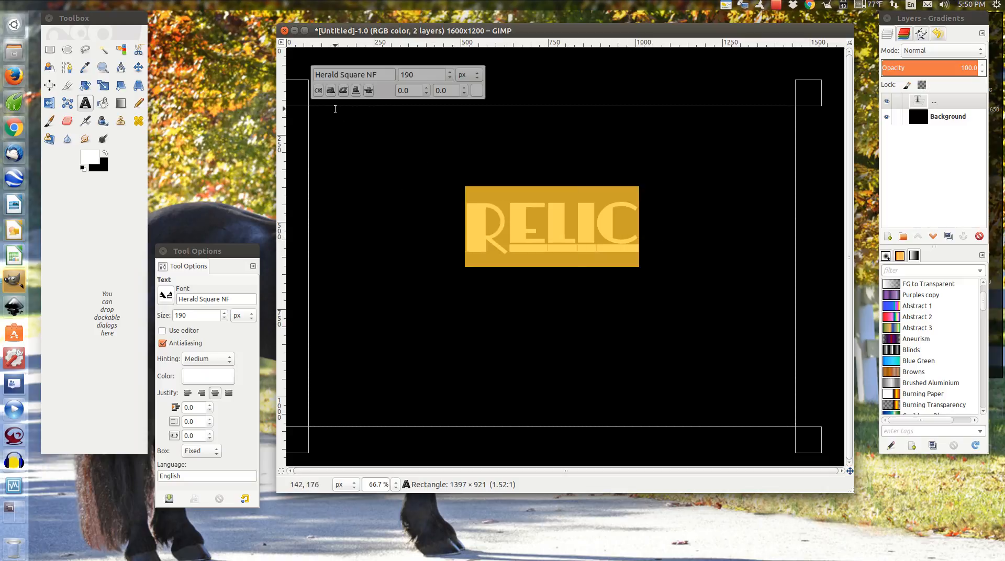
pyautogui.click(343, 91)
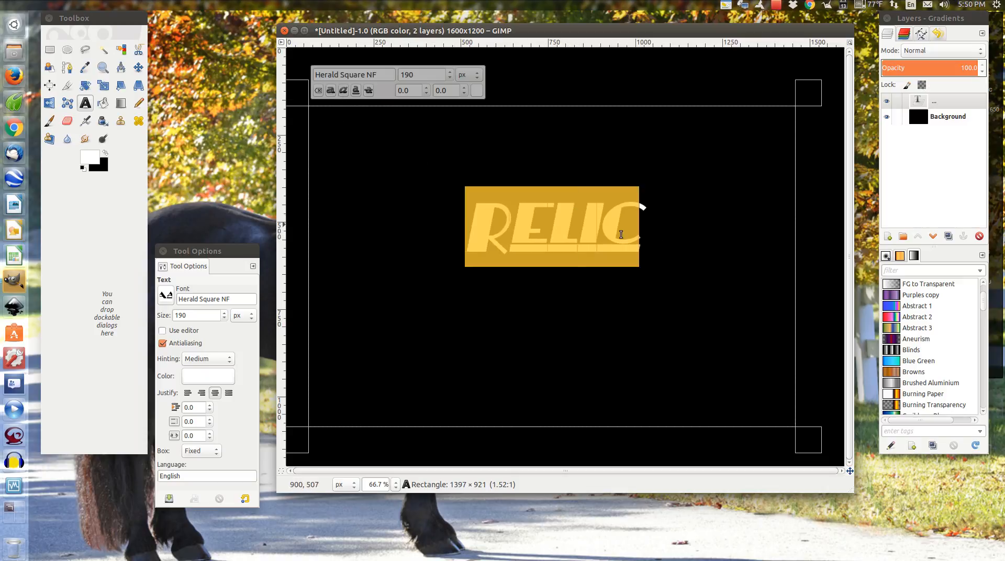
pyautogui.click(660, 249)
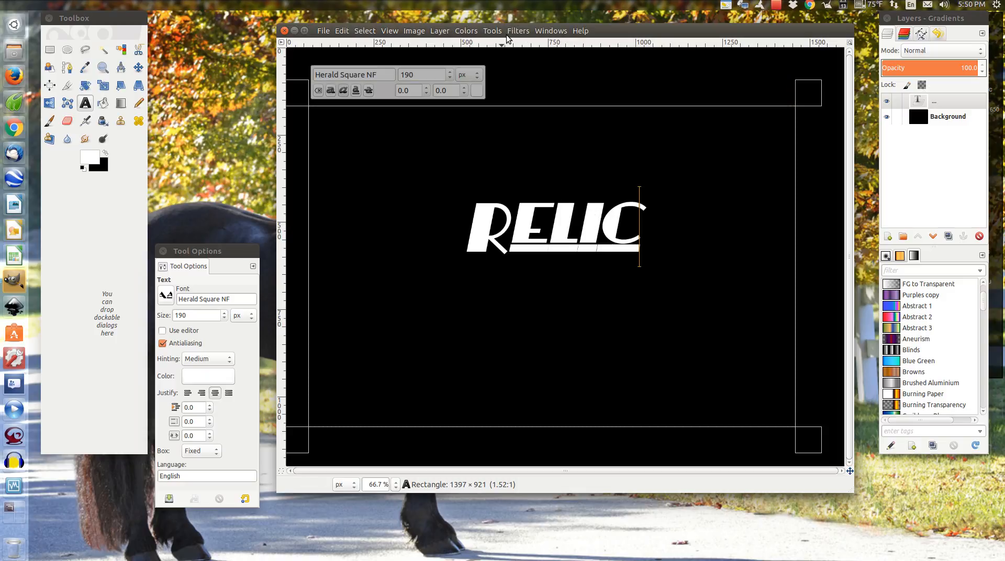
# Step: Apply the Neon Alpha to Logo filter to the "Relic" text layer with the glow color 260fff
pyautogui.click(518, 31)
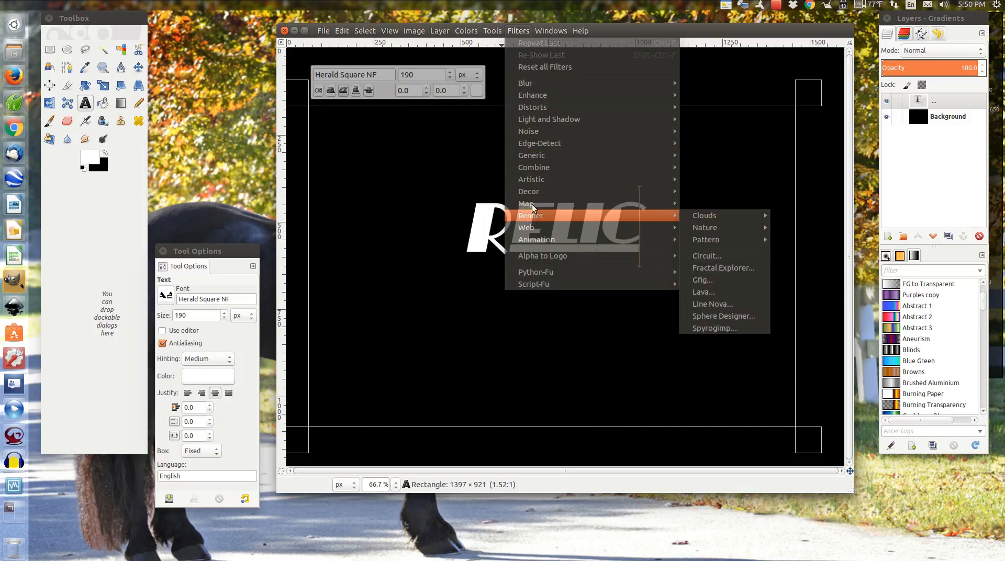
pyautogui.moveTo(549, 257)
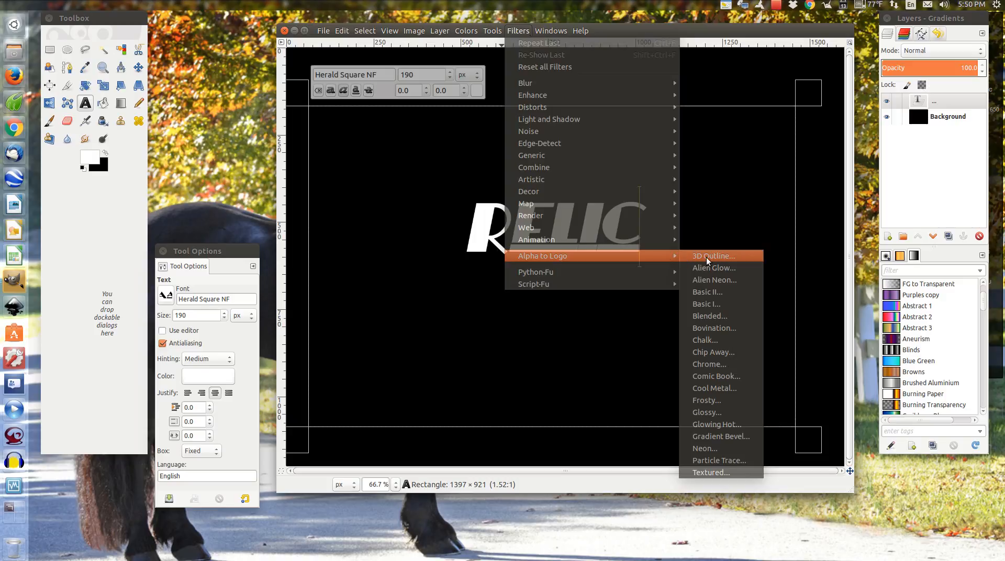
pyautogui.click(712, 448)
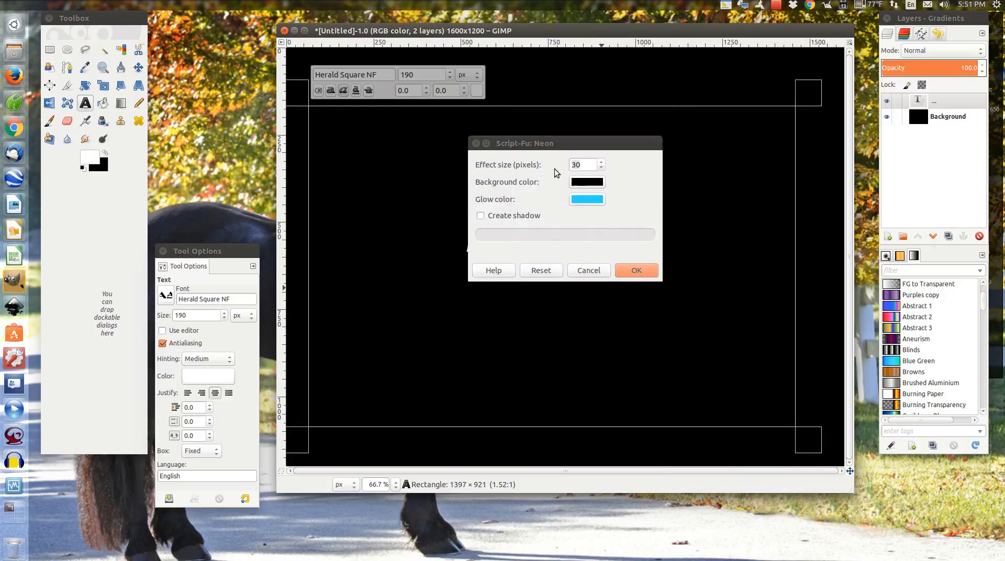
pyautogui.click(615, 143)
pyautogui.moveTo(615, 143); pyautogui.dragTo(694, 127)
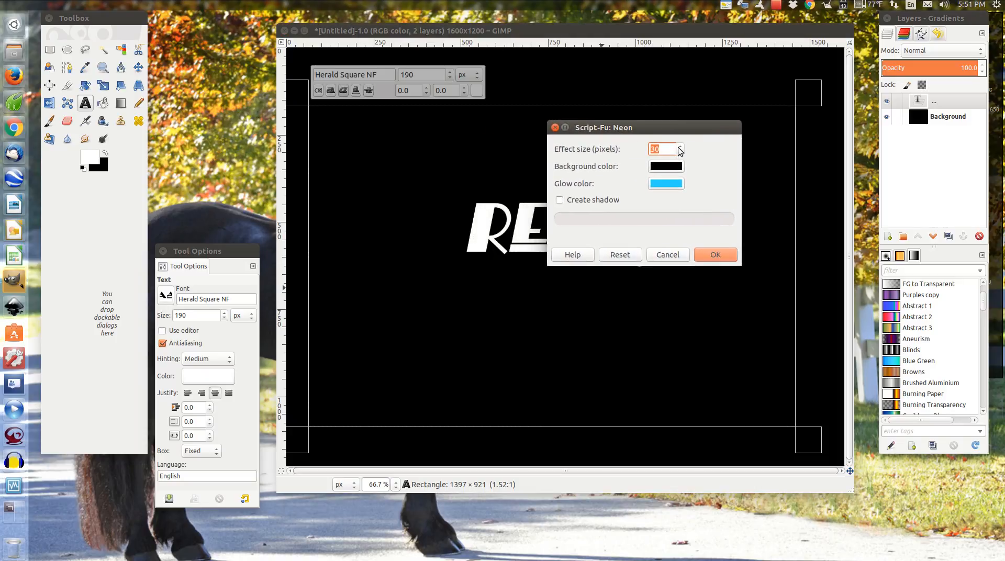
pyautogui.click(665, 184)
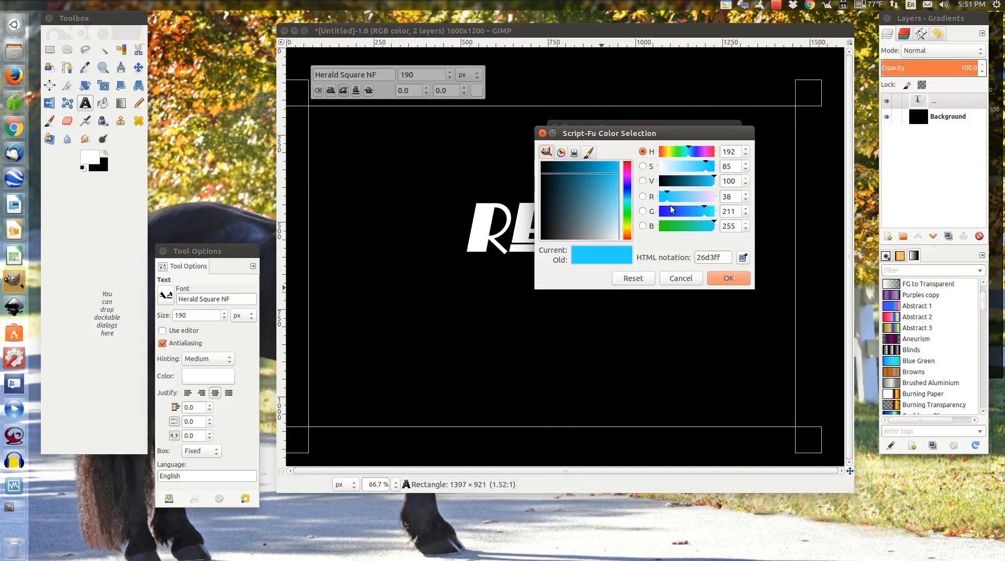
pyautogui.click(662, 209)
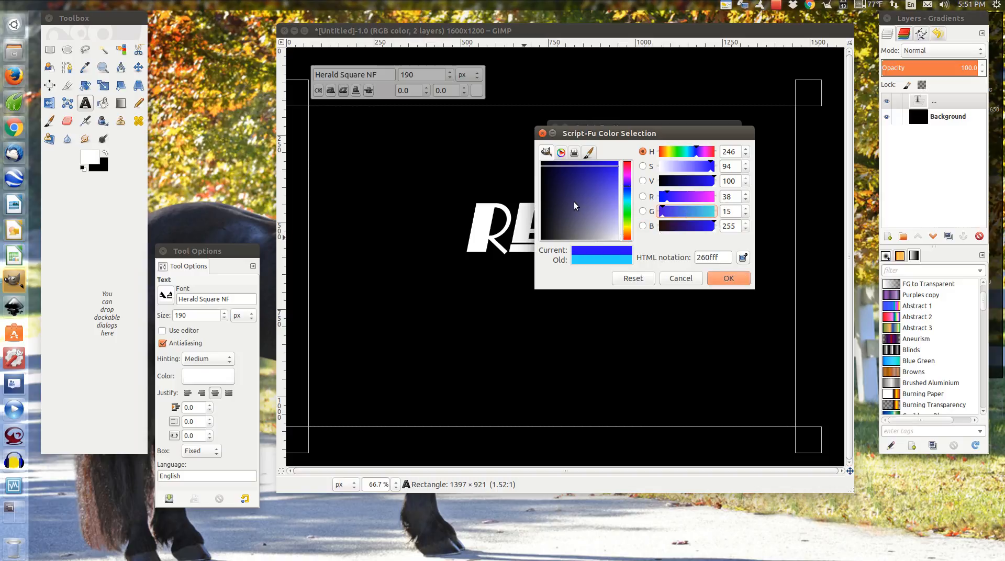
pyautogui.click(721, 279)
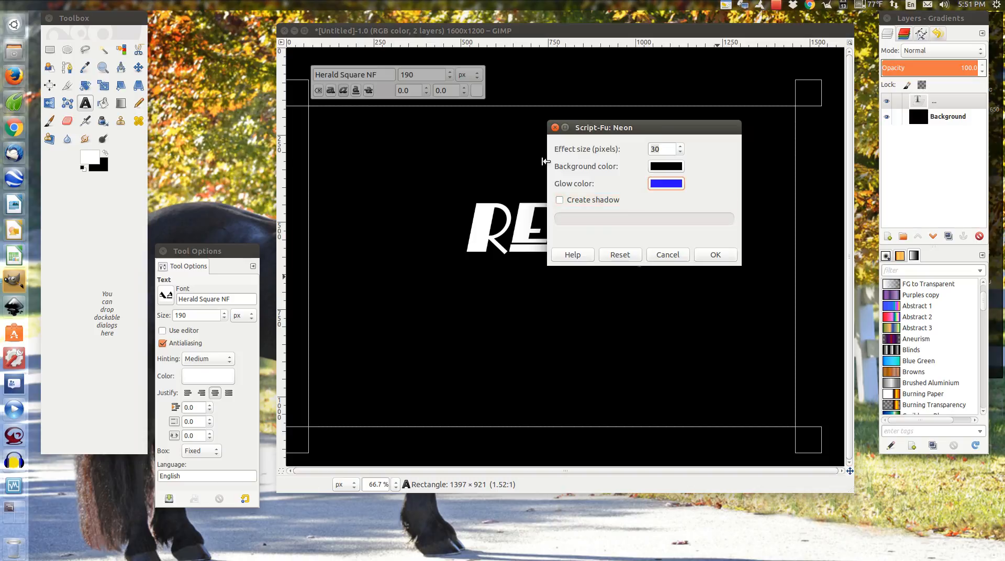
pyautogui.click(715, 255)
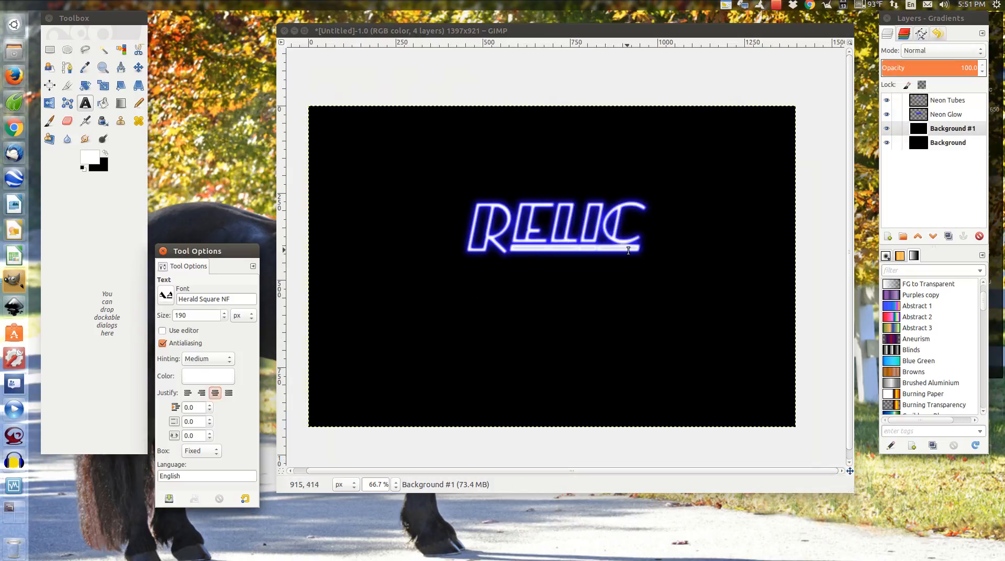
# Step: Delete the original Background layer, keeping Background #1 and the two neon layers
pyautogui.click(949, 142)
pyautogui.click(978, 237)
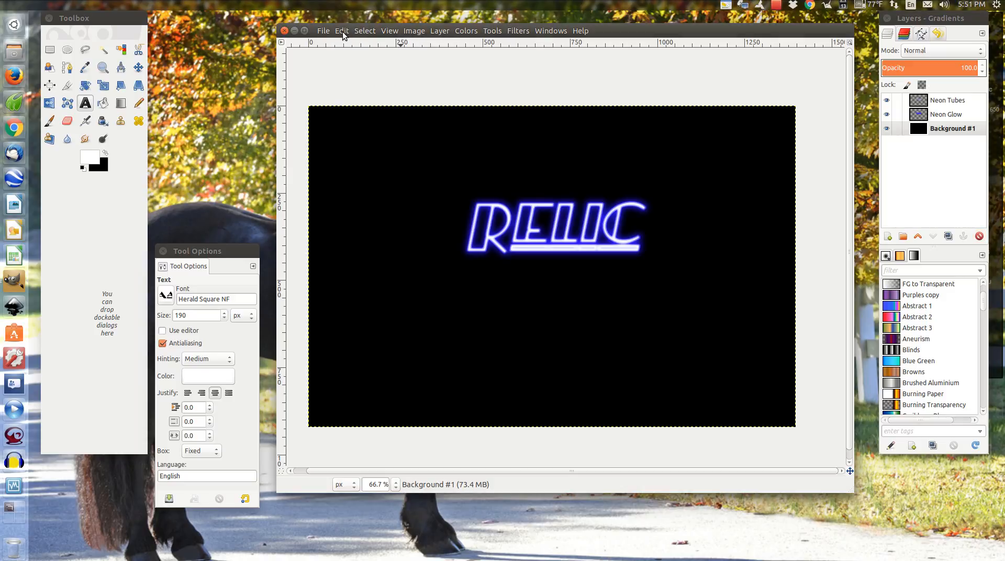
# Step: Export the neon text on black as Relicblk.png in the Documents folder, replacing the existing file and keeping the default PNG options
pyautogui.click(342, 31)
pyautogui.moveTo(325, 33)
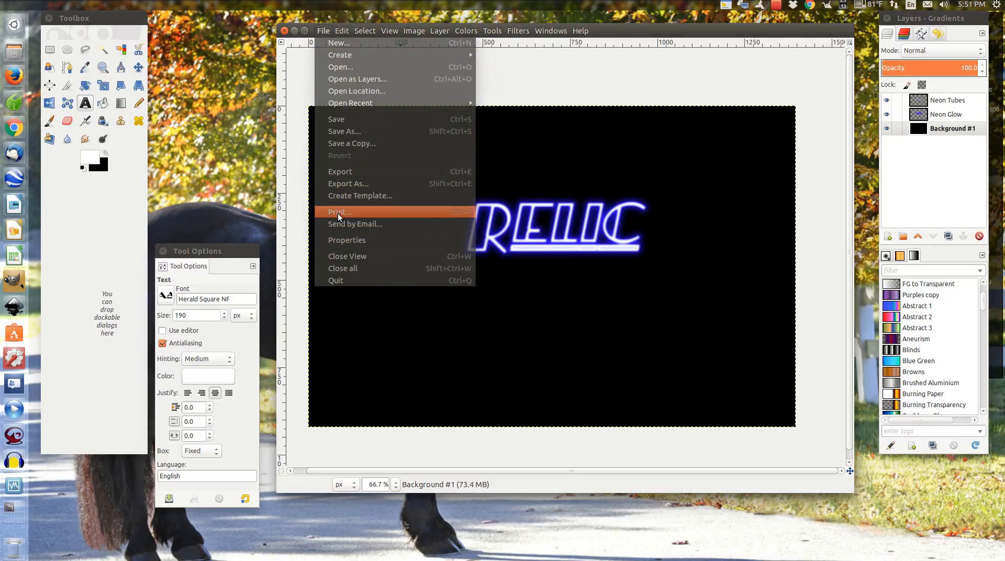
pyautogui.click(340, 185)
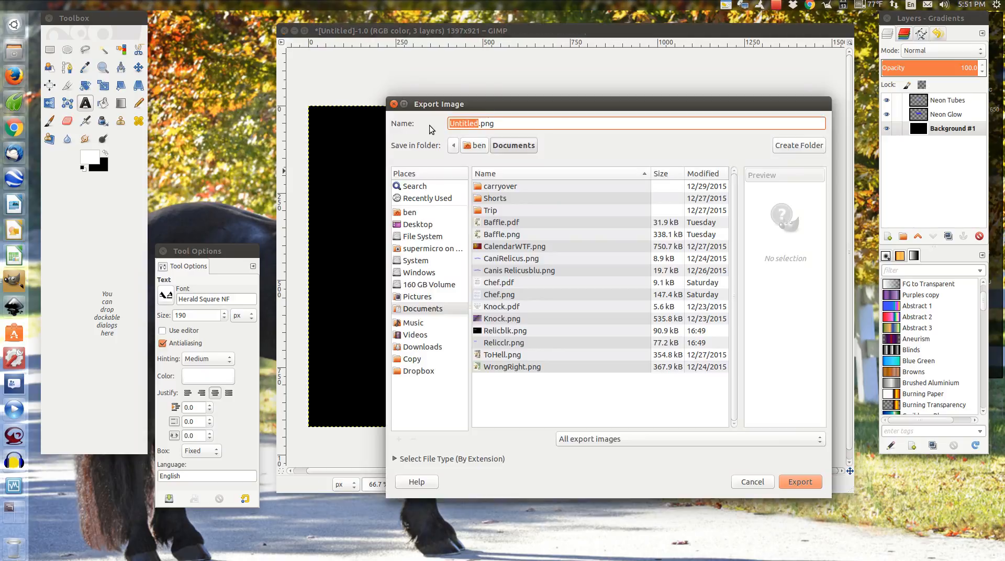
pyautogui.write('Relicblk')
pyautogui.moveTo(660, 105); pyautogui.dragTo(651, 76)
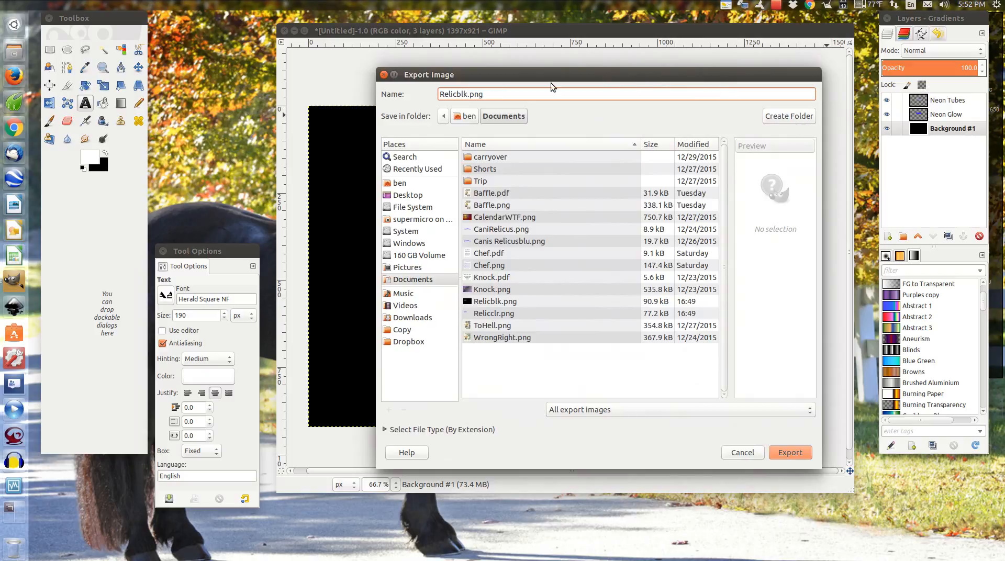
pyautogui.click(799, 458)
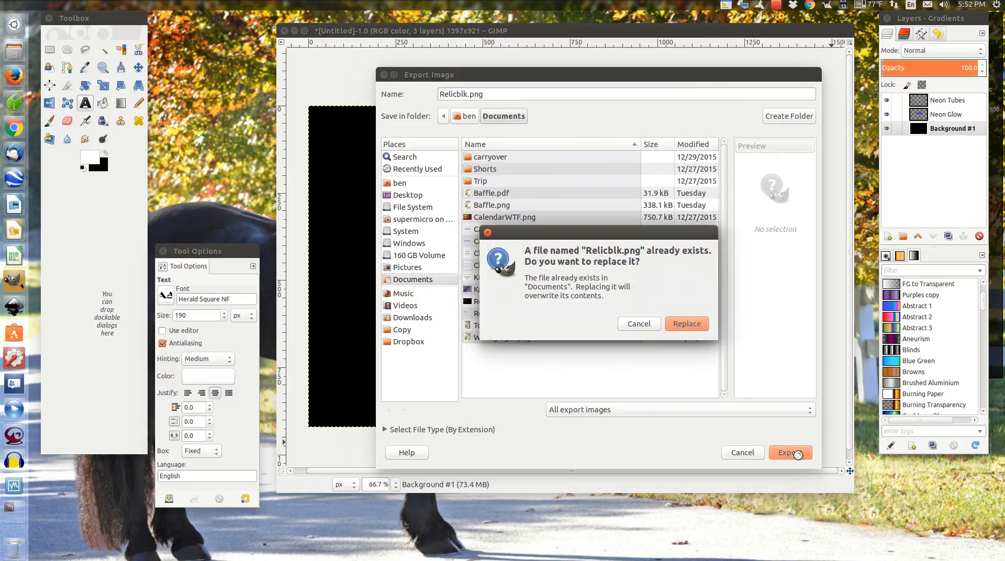
pyautogui.click(699, 325)
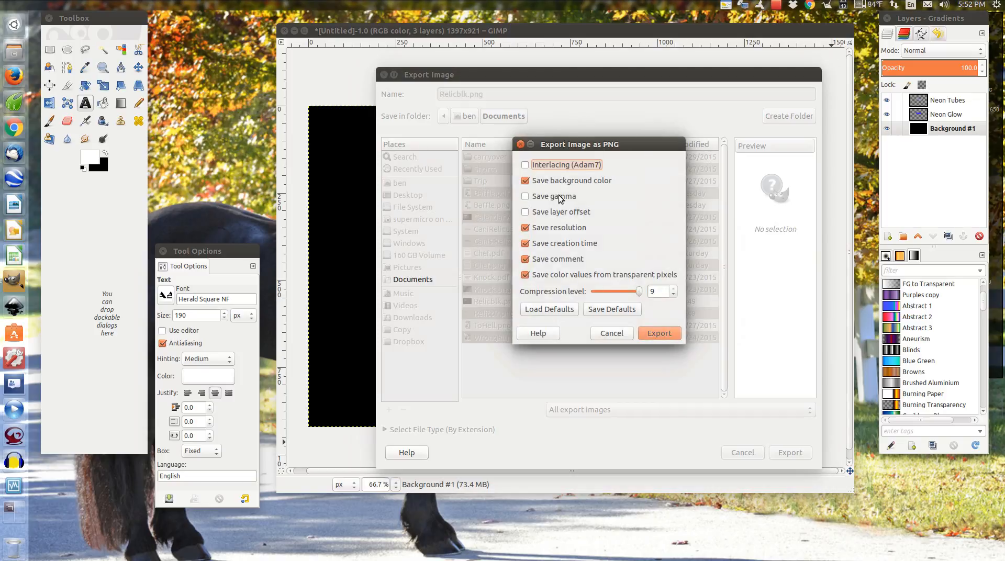
pyautogui.click(662, 333)
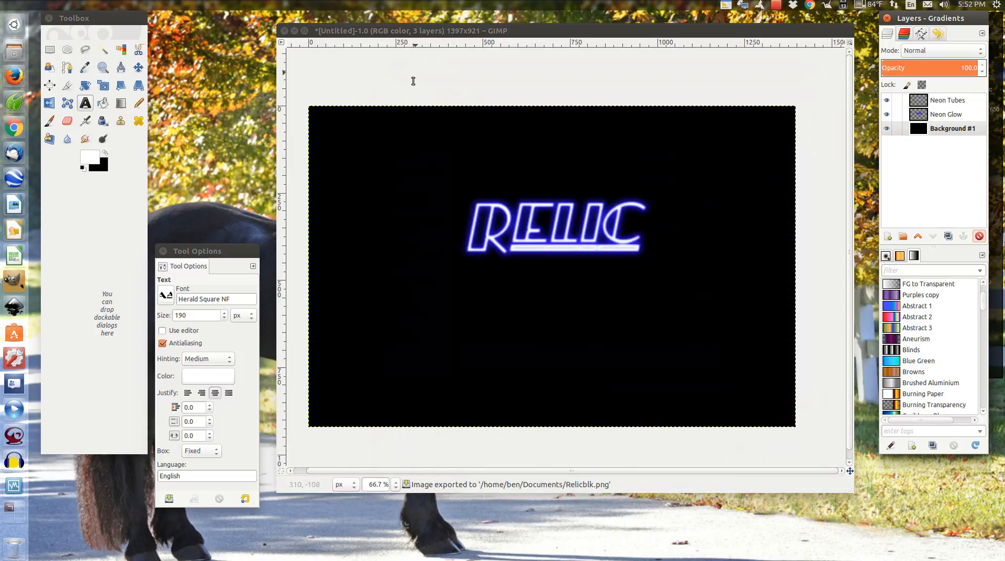
# Step: Hide and delete the black Background #1 layer so only the neon layers remain on transparency
pyautogui.click(886, 129)
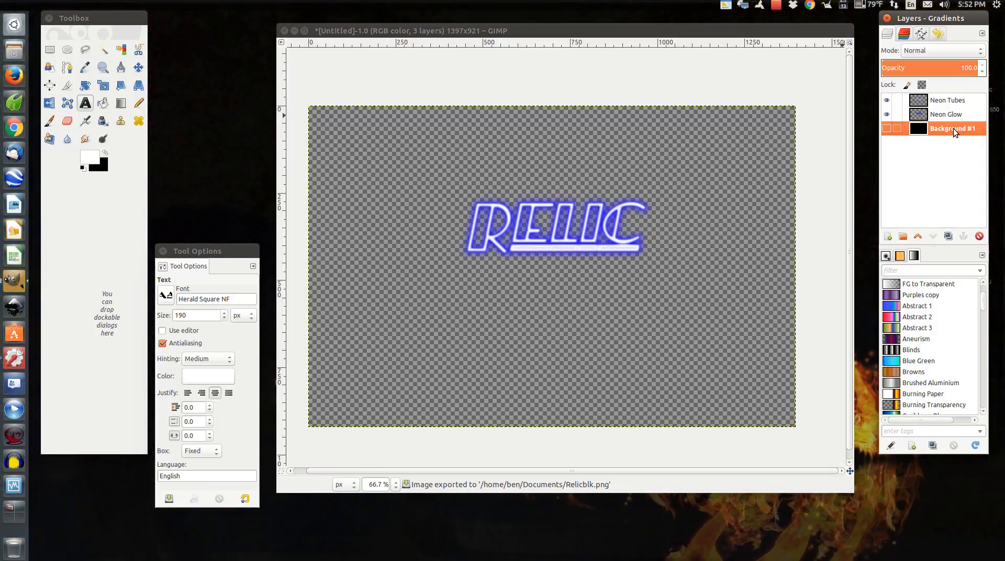
pyautogui.click(978, 236)
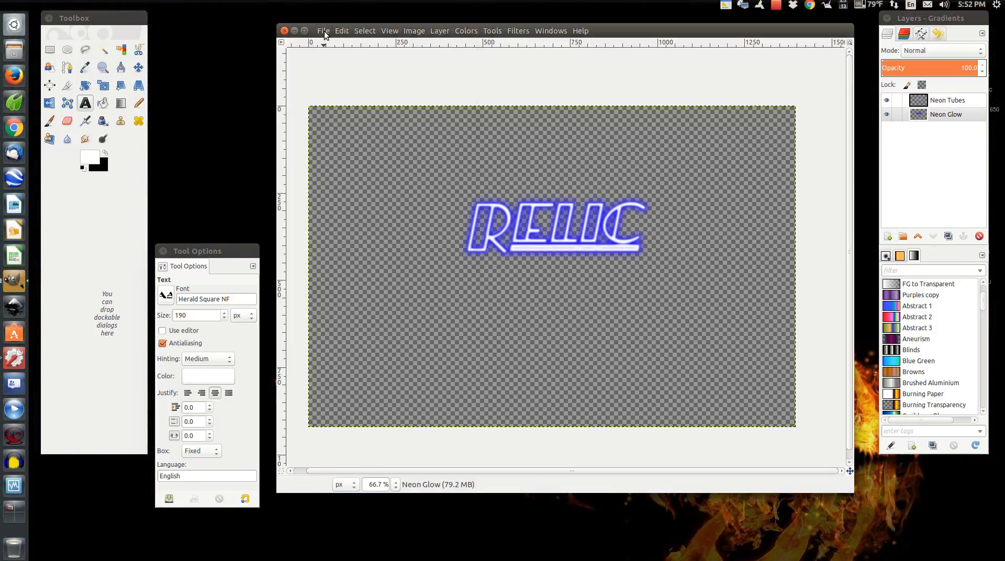
# Step: Export the transparent neon text as Relicclr.png in the Documents folder, replacing the existing file and keeping the default PNG options
pyautogui.click(323, 30)
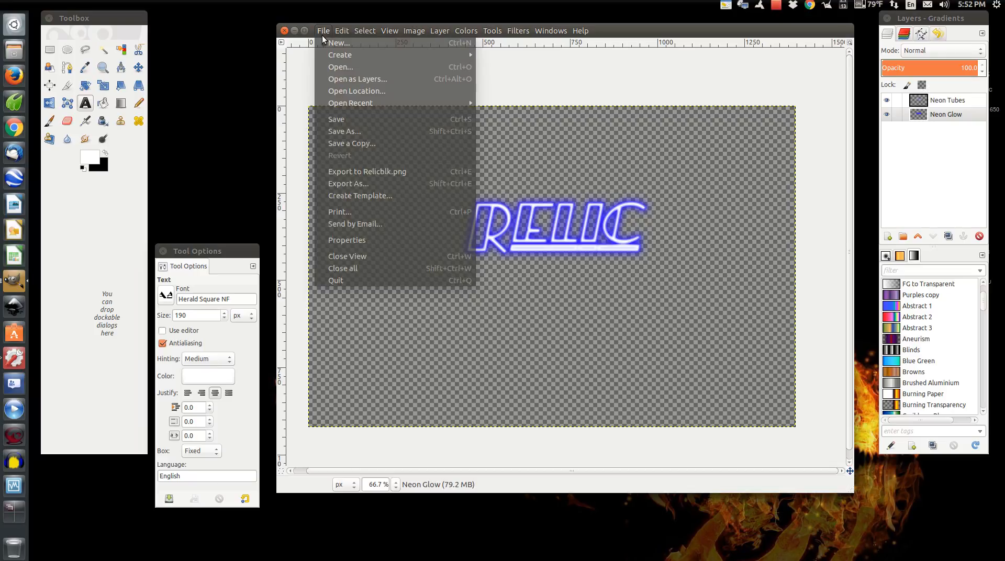
pyautogui.click(343, 182)
pyautogui.click(463, 95)
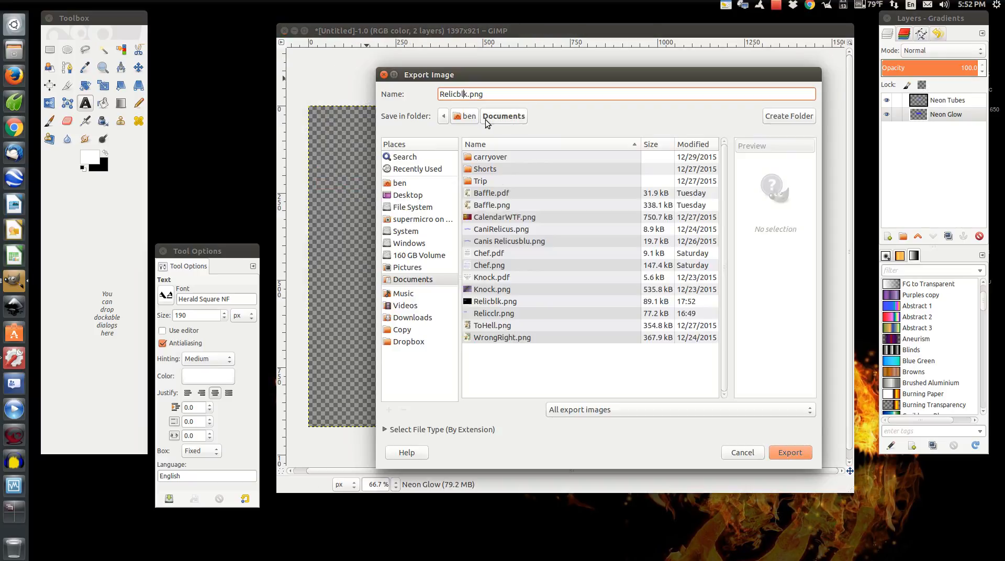
pyautogui.press('BackSpace')
pyautogui.press('BackSpace')
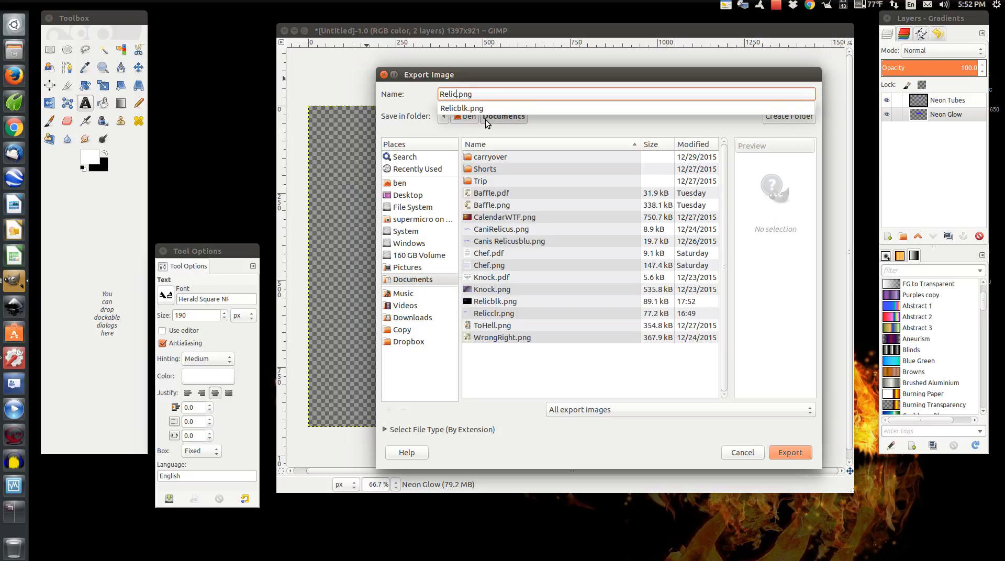
pyautogui.write('clr')
pyautogui.click(796, 454)
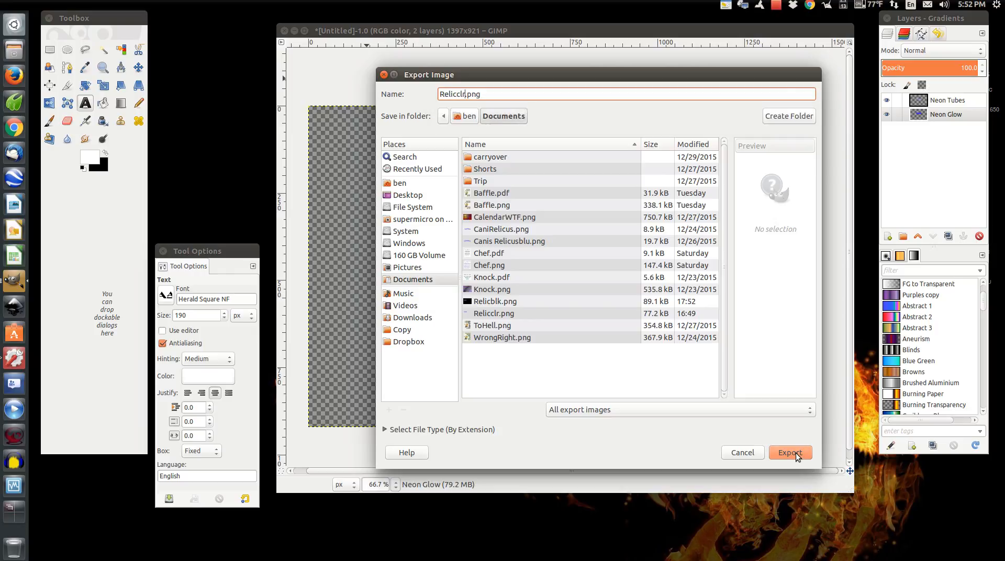
pyautogui.click(795, 454)
pyautogui.press('Return')
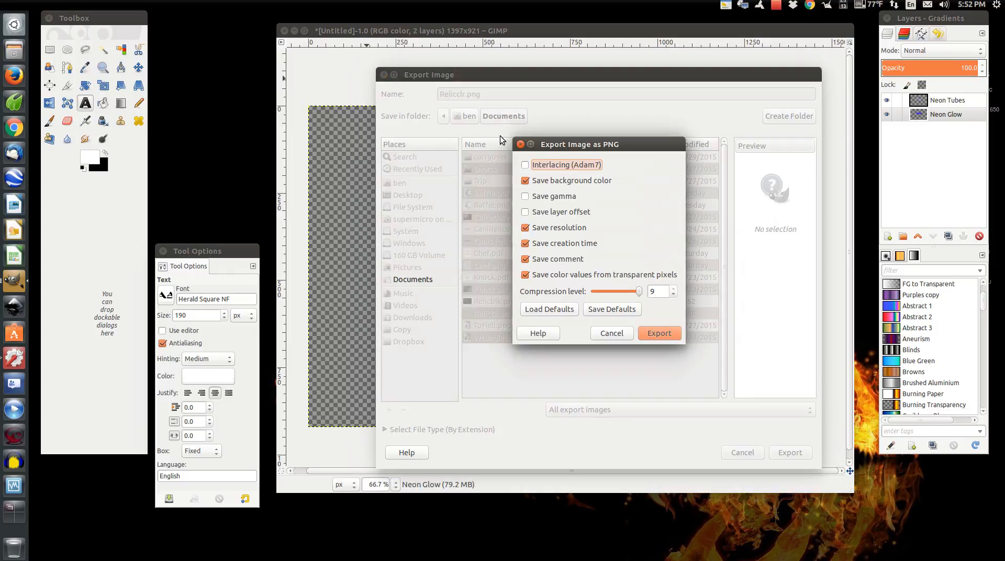
pyautogui.click(657, 332)
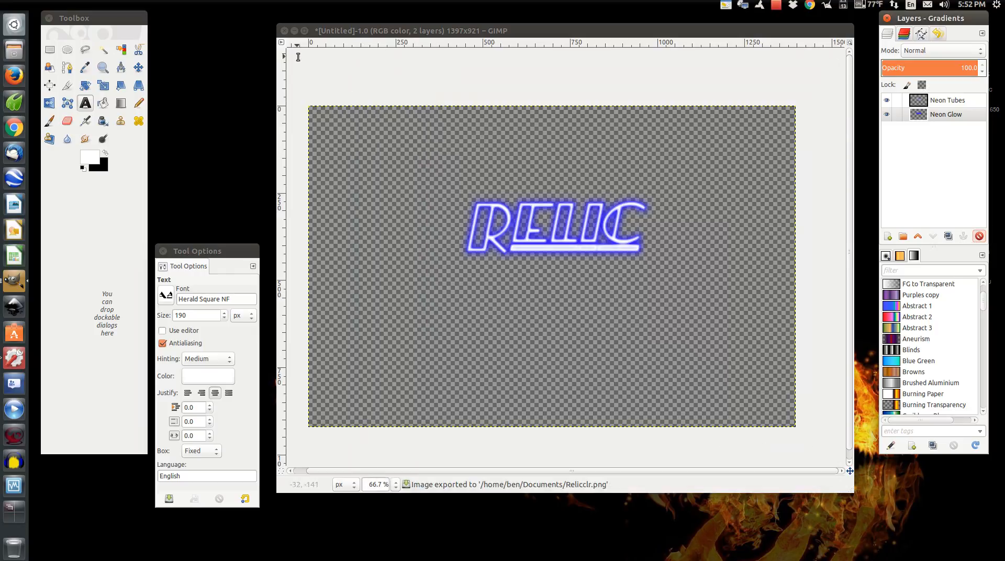
# Step: Close the untitled image, discarding its unsaved changes, and quit GIMP
pyautogui.click(285, 30)
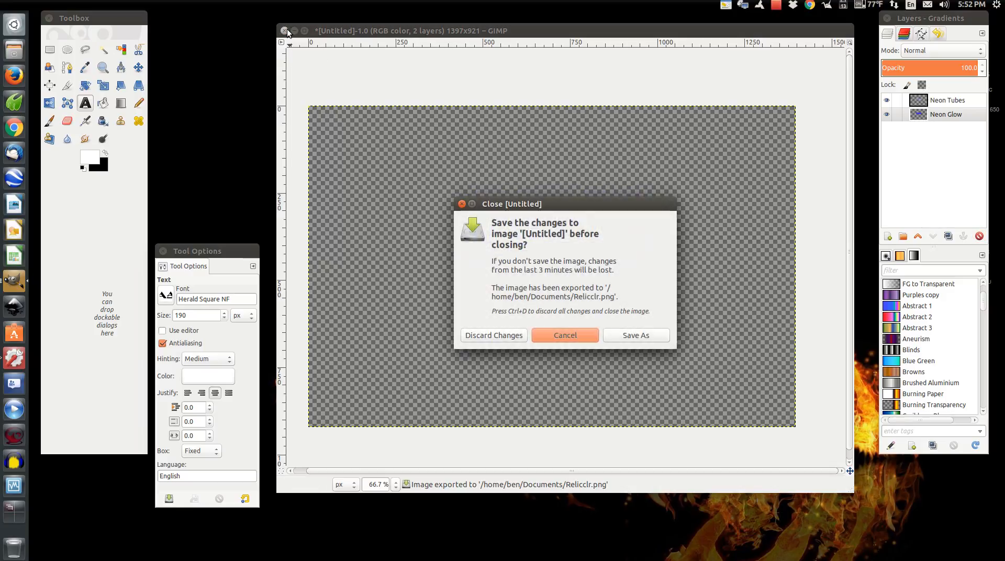
pyautogui.click(495, 340)
pyautogui.click(285, 30)
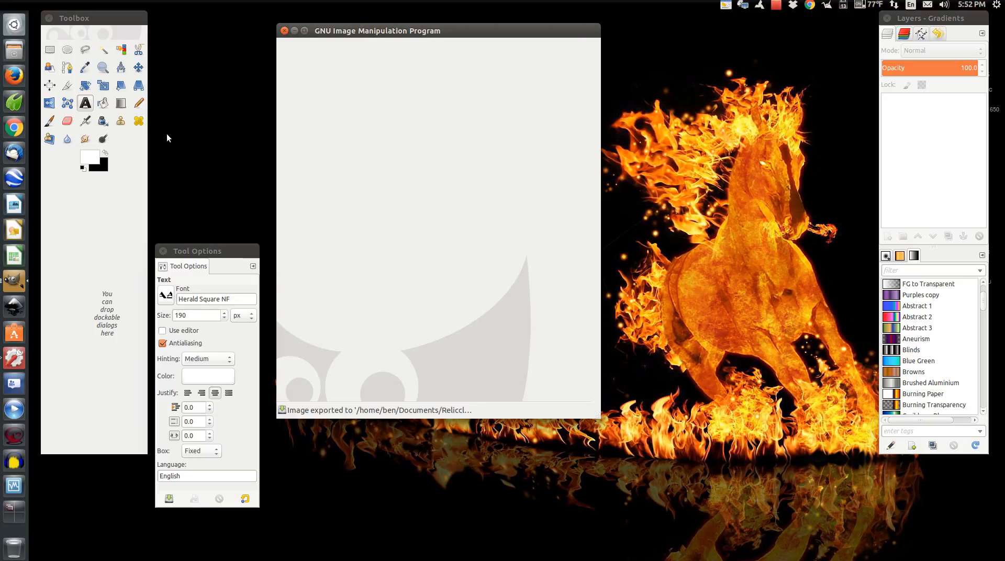
# Step: Open the Documents folder in the file manager and locate the two exported Relic PNG files
pyautogui.rightClick(14, 55)
pyautogui.click(51, 67)
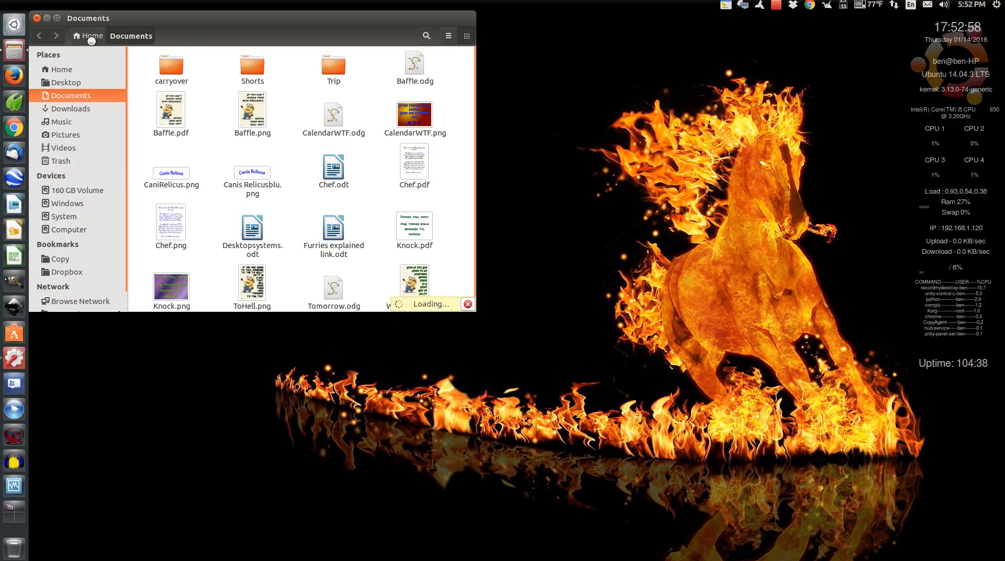
pyautogui.click(77, 107)
pyautogui.click(87, 97)
pyautogui.scroll(-2, 252, 237)
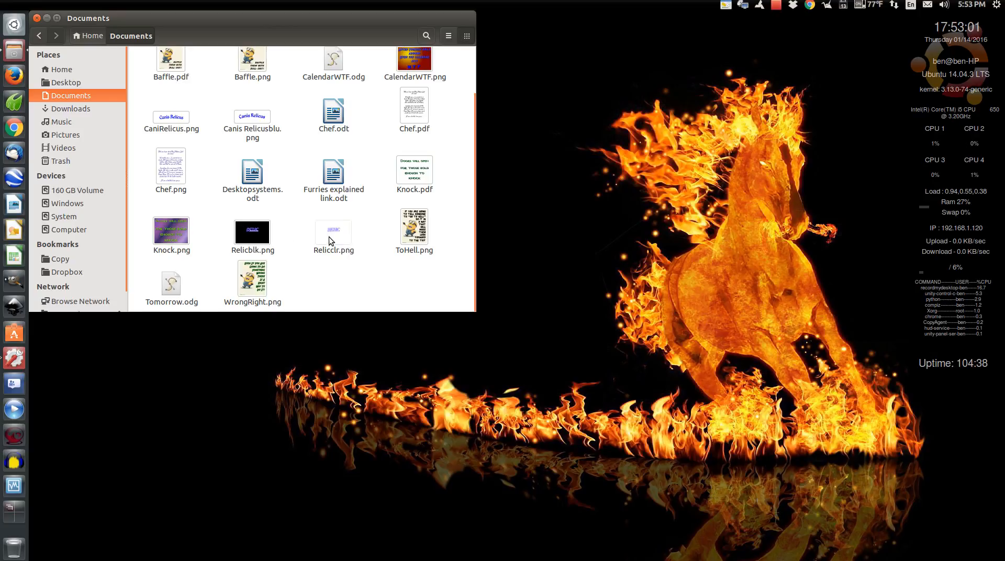
# Step: View Relicblk.png and Relicclr.png in the image viewer, and close the viewer and the Documents window
pyautogui.click(258, 230)
pyautogui.doubleClick(257, 229)
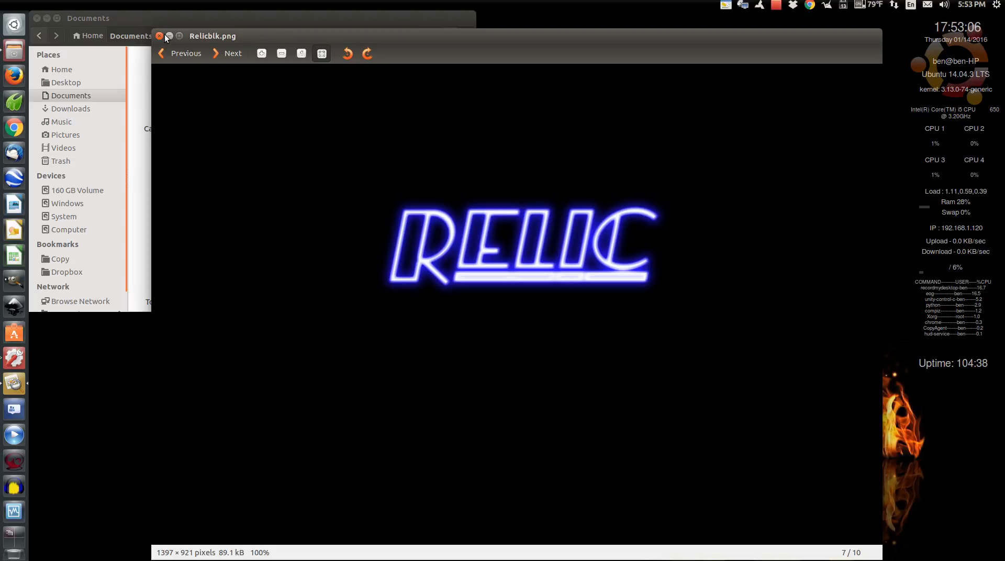
pyautogui.click(224, 54)
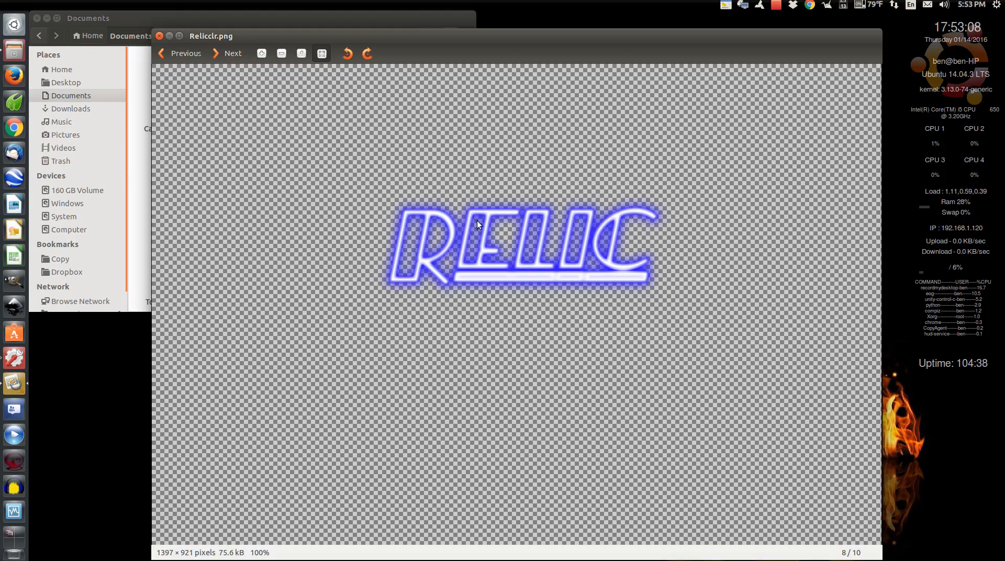
pyautogui.click(159, 36)
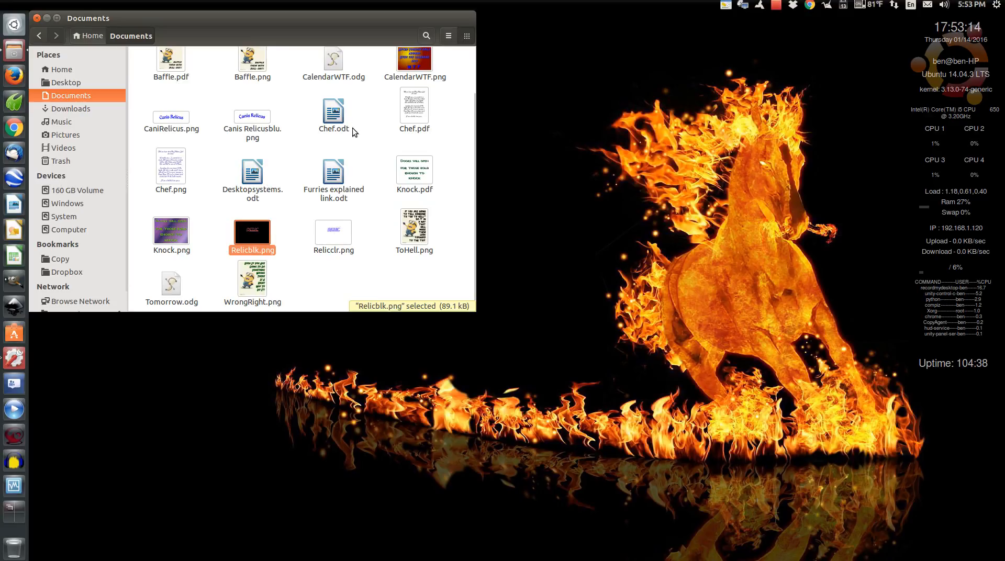
pyautogui.moveTo(247, 20); pyautogui.dragTo(400, 60)
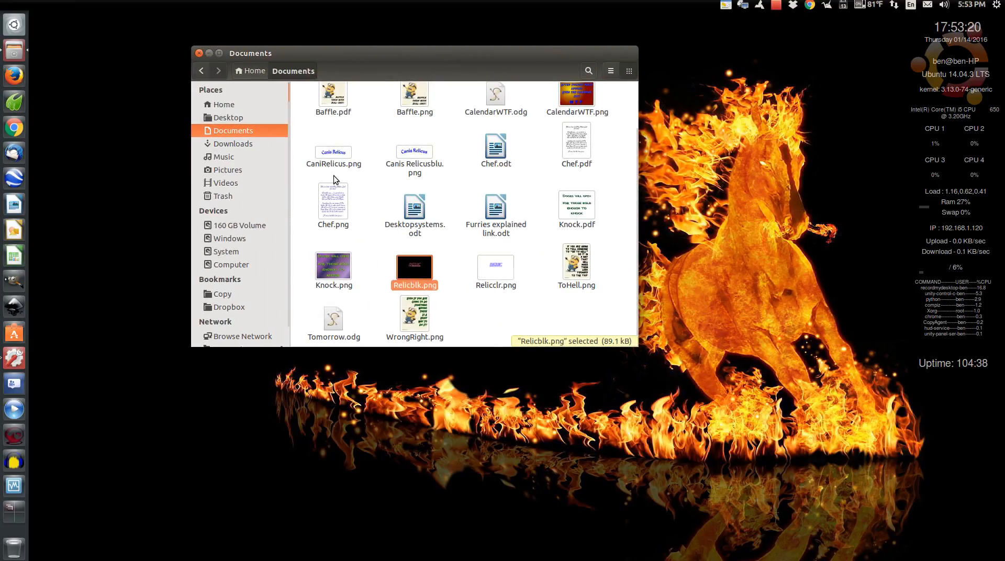
pyautogui.click(199, 54)
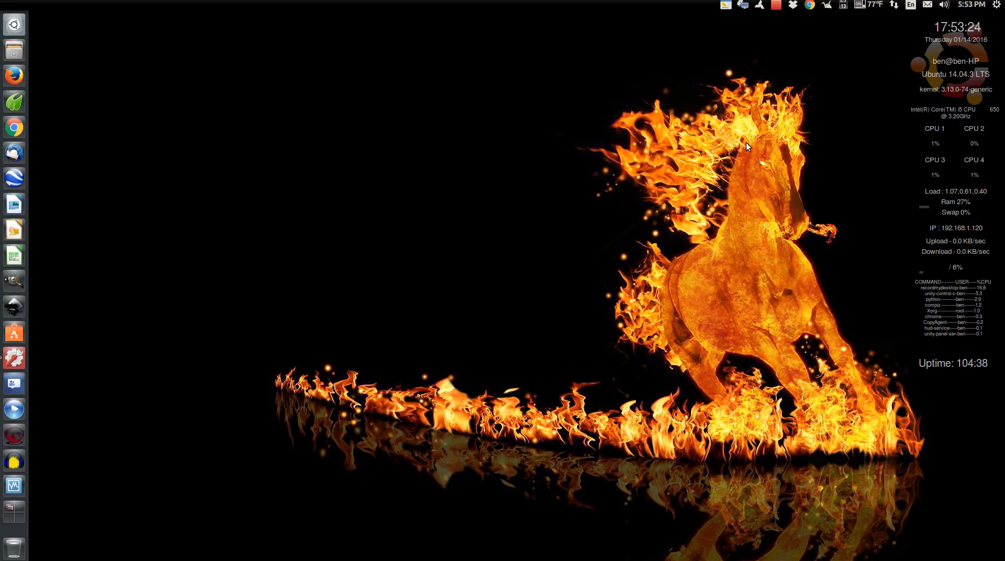